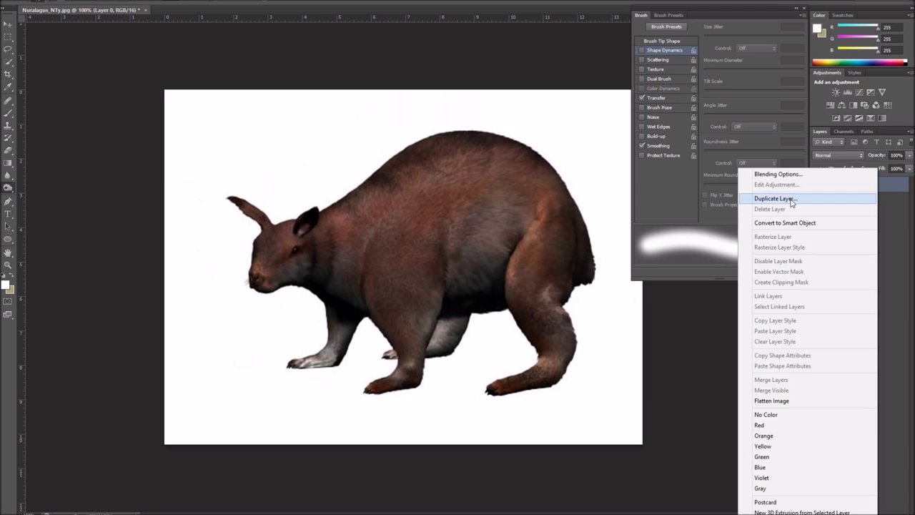
# Darken the greyscale copy's midtones with Levels, then fade the adjustment slightly
pyautogui.moveTo(736, 179); pyautogui.dragTo(714, 185)
pyautogui.press('Return')
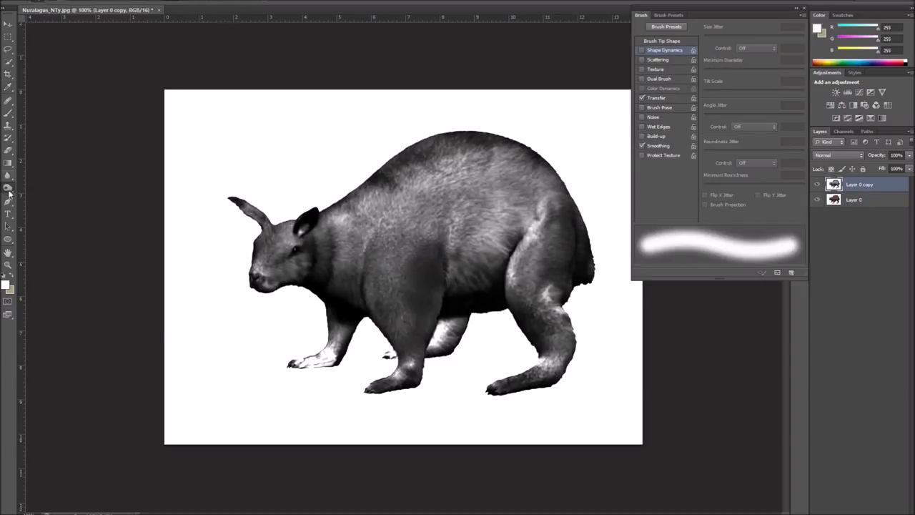
pyautogui.hotkey('ctrl', 'shift', 'f')
pyautogui.press('Return')
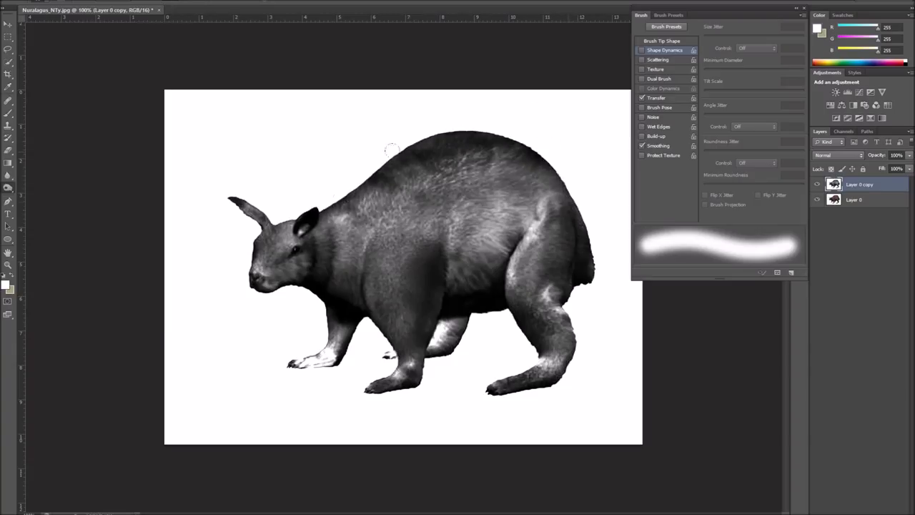
# Dodge highlights onto the animal's back, hip, front shoulder, face and neck
pyautogui.click(49, 186)
pyautogui.moveTo(415, 172)
pyautogui.mouseDown()
pyautogui.moveTo(529, 214)
pyautogui.moveTo(501, 257)
pyautogui.mouseUp()
pyautogui.moveTo(375, 250); pyautogui.dragTo(394, 329)
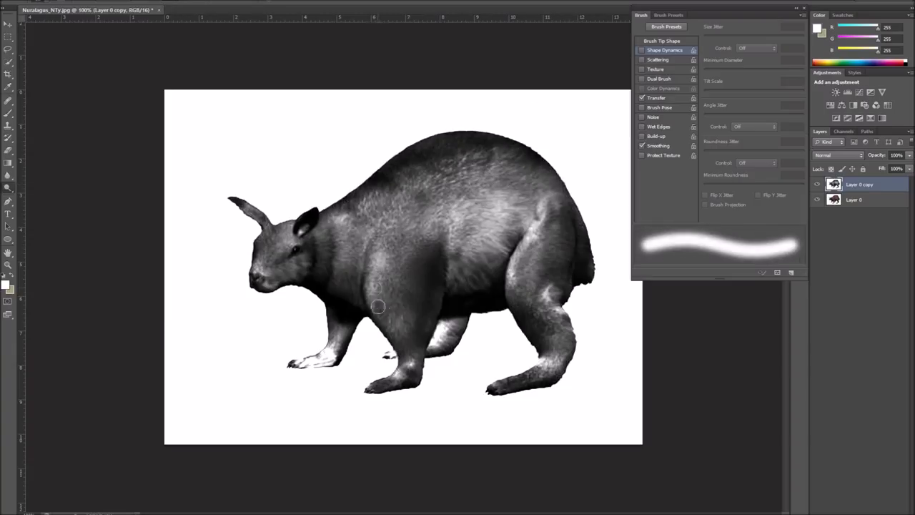
pyautogui.moveTo(511, 250); pyautogui.dragTo(522, 290)
pyautogui.moveTo(280, 277); pyautogui.dragTo(343, 215)
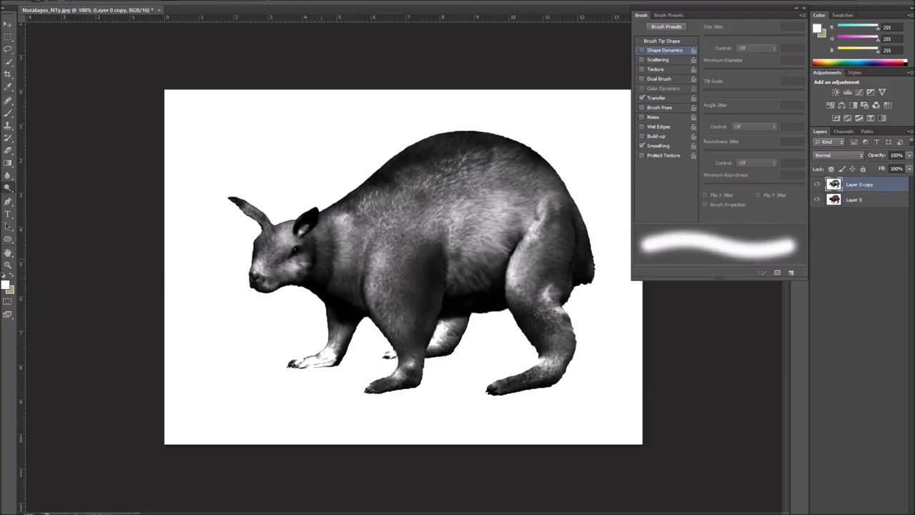
# Save the document as original.psd and duplicate the greyscale animal layer
pyautogui.hotkey('ctrl', 'shift', 's')
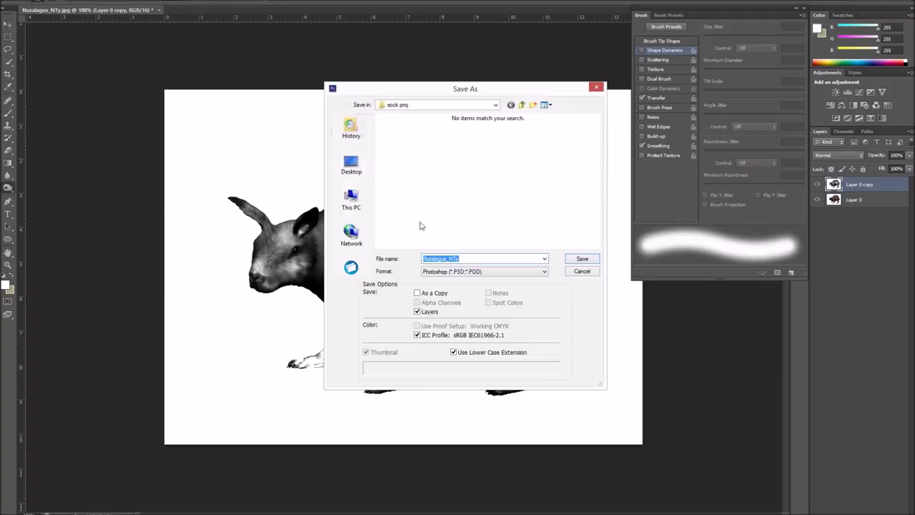
pyautogui.press('Return')
pyautogui.hotkey('ctrl', 'j')
pyautogui.click(153, 3)
# Blur the duplicate heavily with Gaussian Blur and save it as map 1
pyautogui.click(300, 93)
pyautogui.moveTo(572, 265)
pyautogui.mouseDown()
pyautogui.moveTo(611, 270)
pyautogui.moveTo(593, 266)
pyautogui.mouseUp()
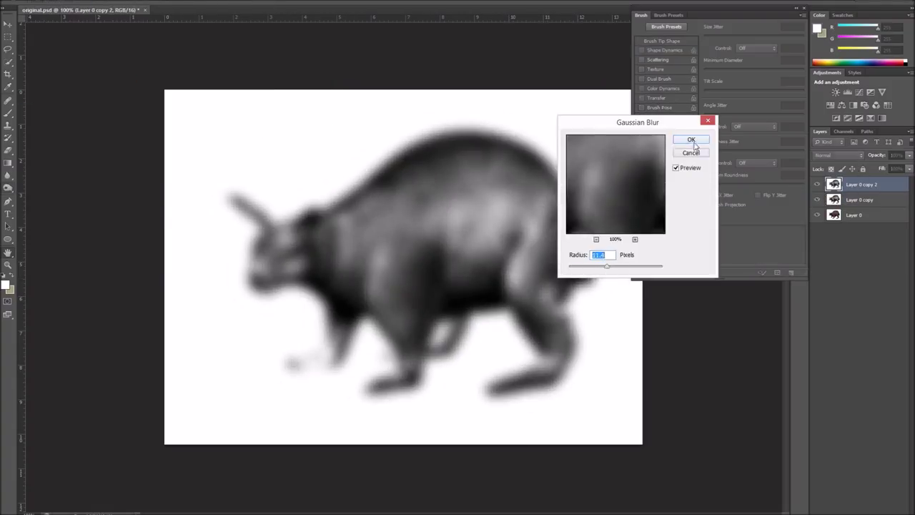
pyautogui.click(691, 138)
pyautogui.click(29, 2)
pyautogui.press('Escape')
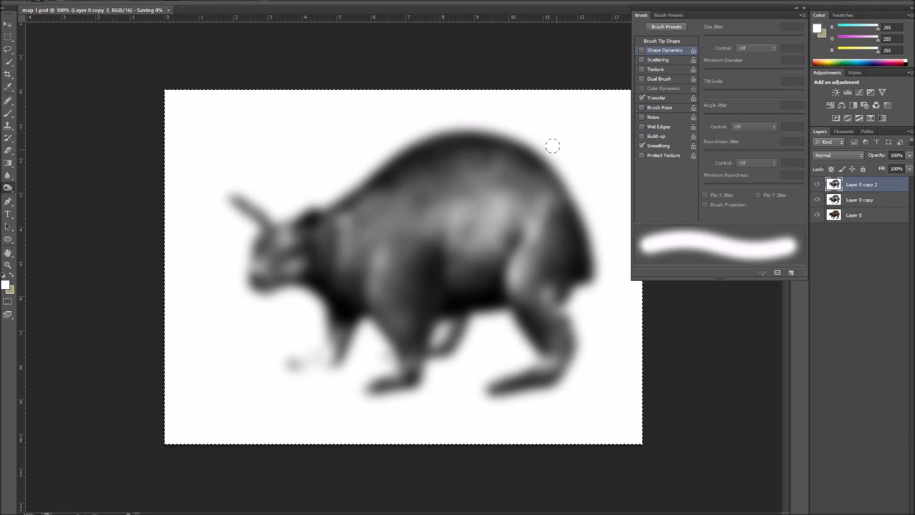
pyautogui.click(114, 1)
pyautogui.press('Escape')
# Invert the map, save as map 2, and place the red fabric photo (Contrast +26, Clarity +100)
pyautogui.hotkey('ctrl', 'i')
pyautogui.hotkey('ctrl', 'shift', 's')
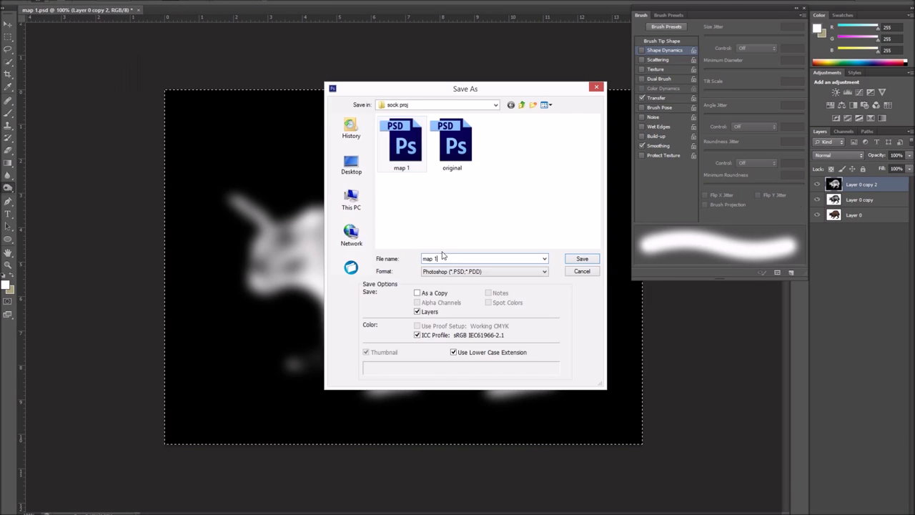
pyautogui.press('Return')
pyautogui.doubleClick(450, 139)
pyautogui.moveTo(770, 216); pyautogui.dragTo(777, 217)
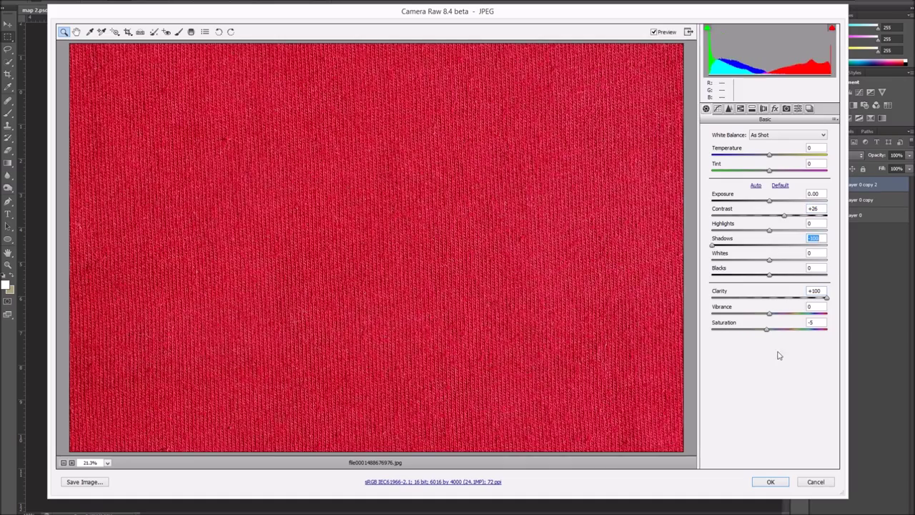
# Accept the fabric photo, rotate it over the animal and duplicate its layer
pyautogui.click(771, 481)
pyautogui.moveTo(576, 308)
pyautogui.mouseDown()
pyautogui.moveTo(599, 485)
pyautogui.moveTo(622, 490)
pyautogui.mouseUp()
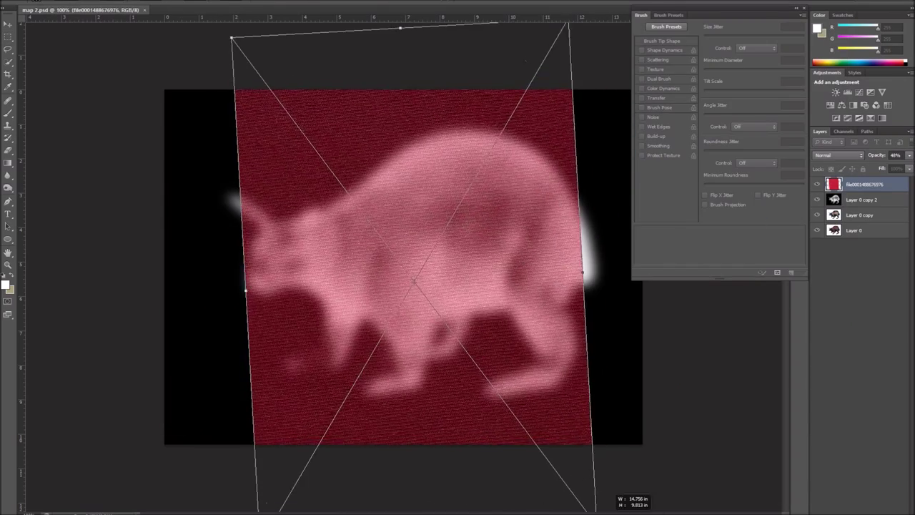
pyautogui.press('Return')
pyautogui.hotkey('ctrl', 'j')
pyautogui.click(874, 200)
pyautogui.rightClick(874, 204)
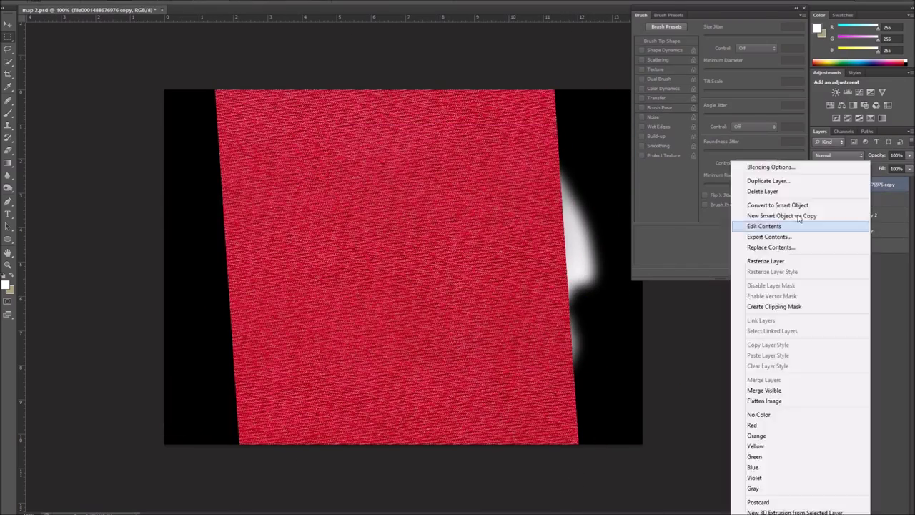
# Warp the fabric copy with Filter > Distort > Displace using the saved map
pyautogui.hotkey('ctrl', 'a')
pyautogui.click(276, 86)
pyautogui.press('Return')
pyautogui.click(396, 283)
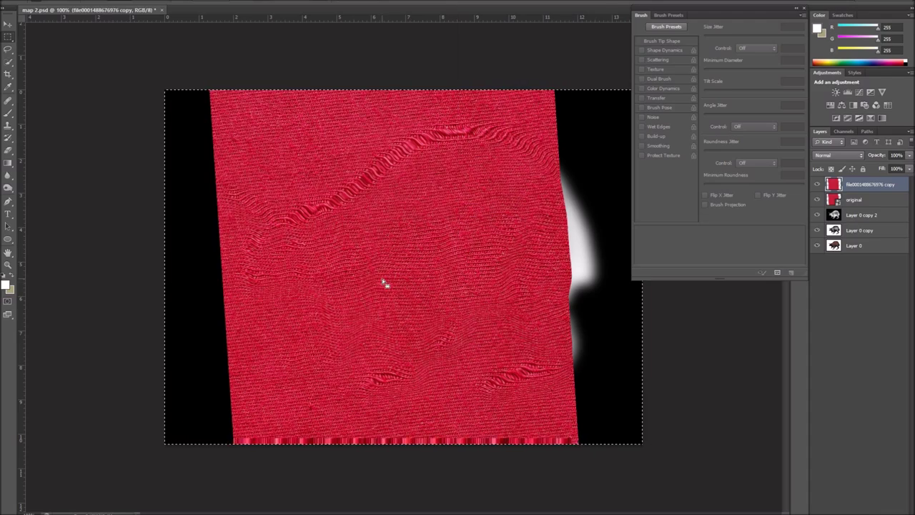
pyautogui.rightClick(859, 200)
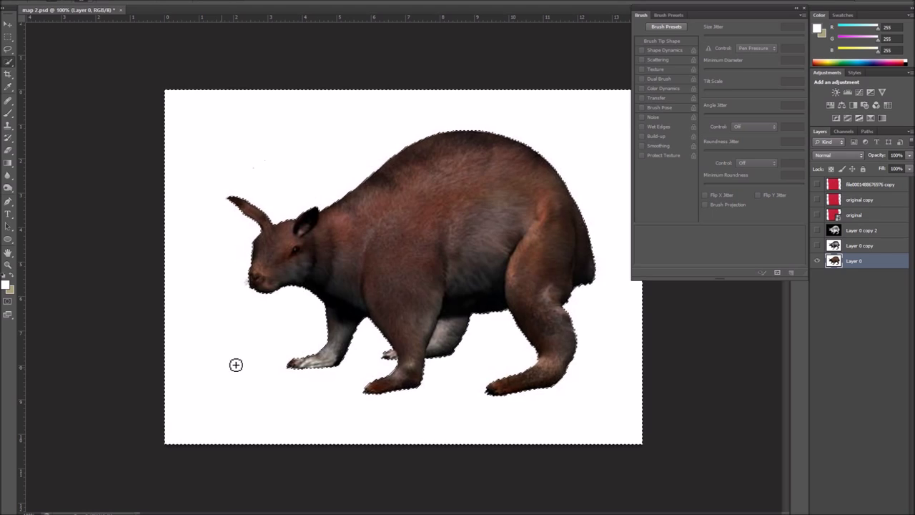
# Refine the animal selection and mask the fabric layers to its silhouette
pyautogui.hotkey('alt', 'ctrl', 'r')
pyautogui.press('Escape')
pyautogui.click(818, 185)
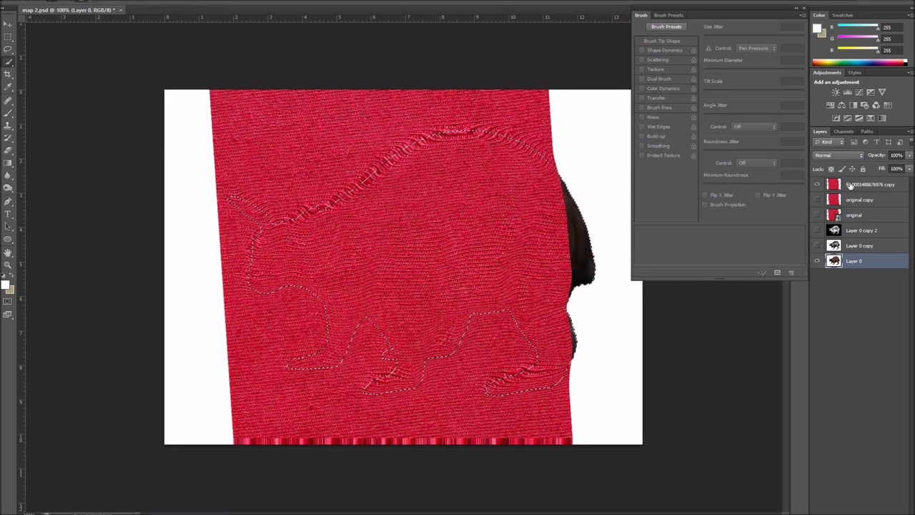
pyautogui.click(850, 185)
# Add two Soft Light copies of the original animal photo above the knit fabric
pyautogui.press('b')
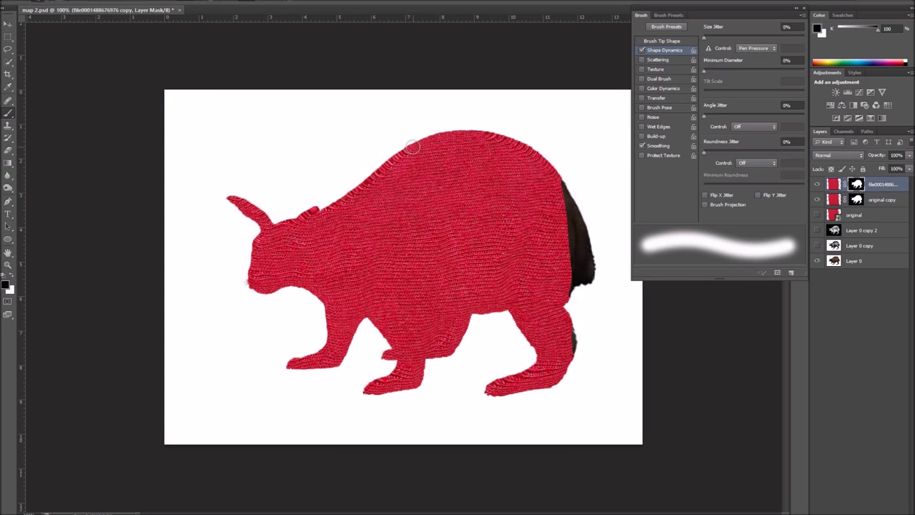
pyautogui.press('[')
pyautogui.press('[')
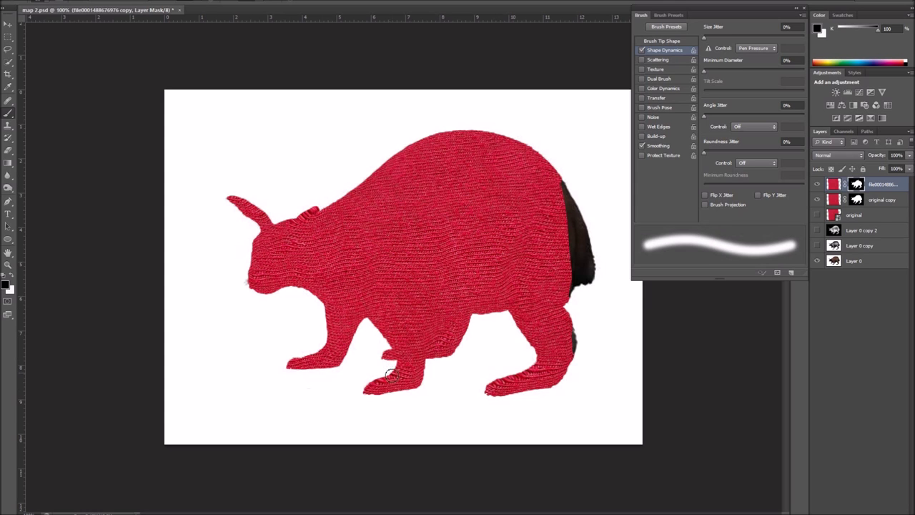
pyautogui.moveTo(858, 245); pyautogui.dragTo(854, 185)
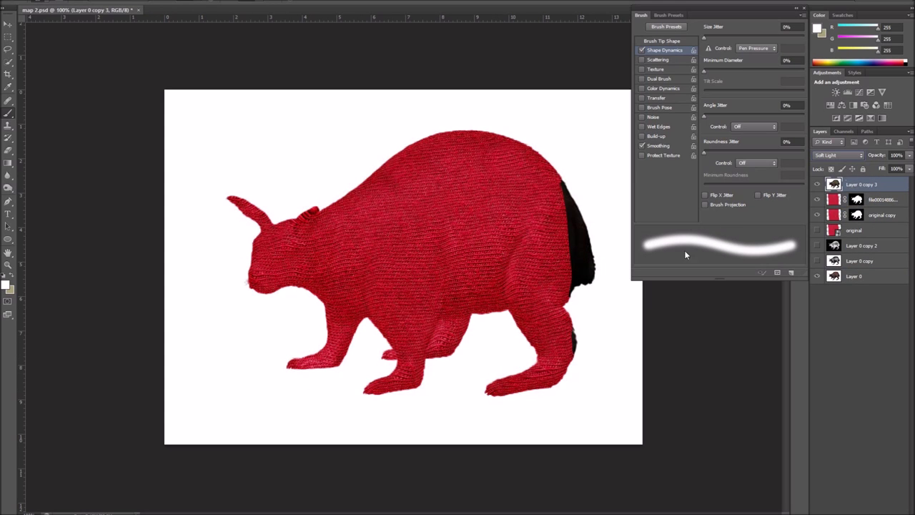
pyautogui.hotkey('ctrl', 'j')
pyautogui.click(860, 217)
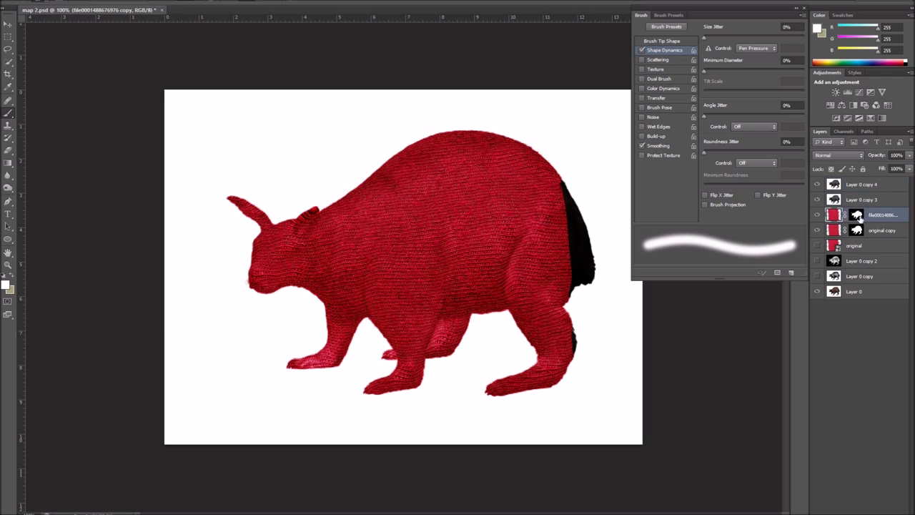
pyautogui.press(']')
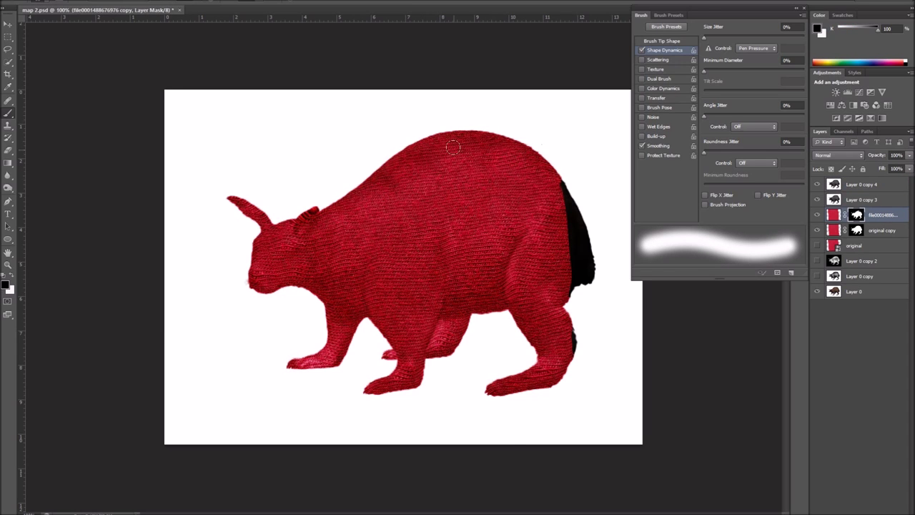
pyautogui.hotkey('shift', ']')
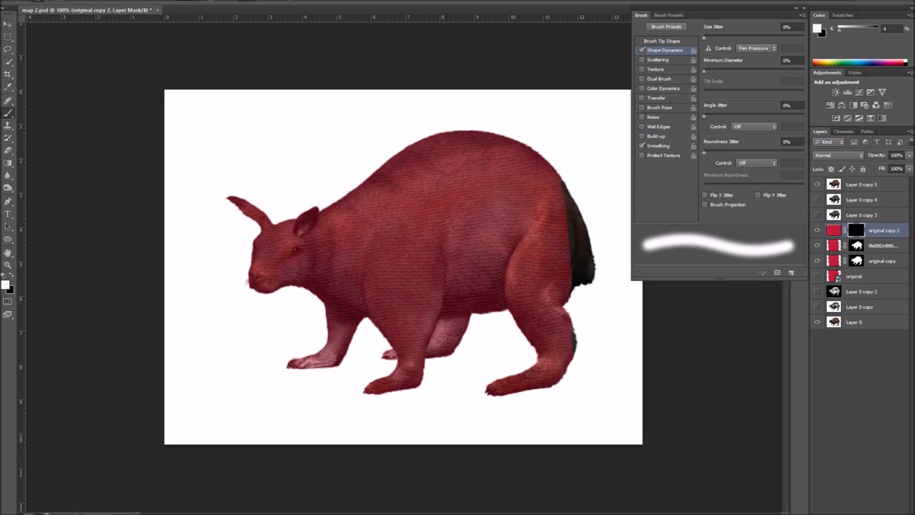
# Paint the near front leg into the original copy 2 mask with a hard brush
pyautogui.hotkey('shift', ']')
pyautogui.hotkey('shift', ']')
pyautogui.hotkey('shift', ']')
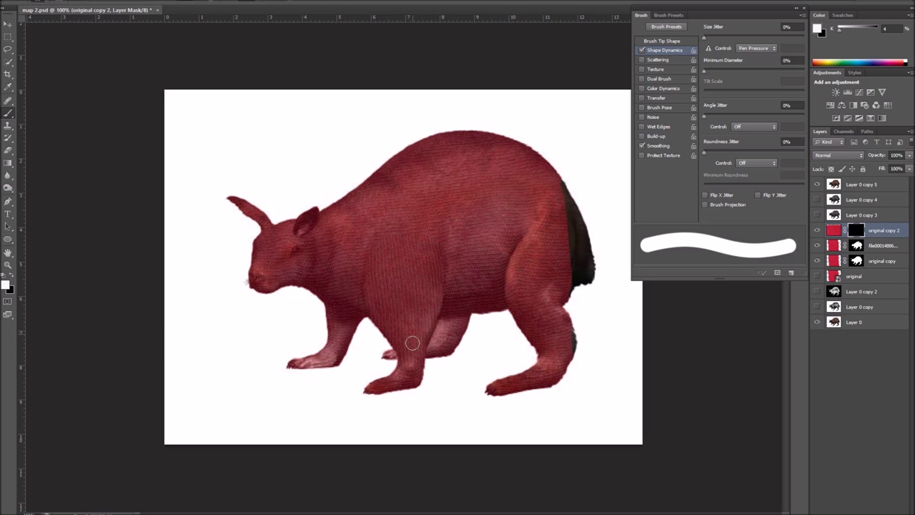
pyautogui.hotkey('alt', 's')
pyautogui.press('o')
pyautogui.press('Return')
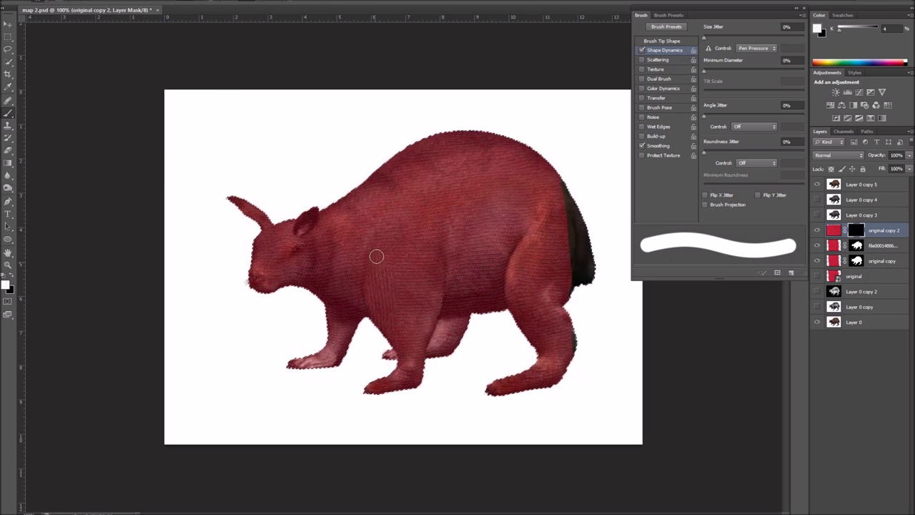
pyautogui.click(419, 262)
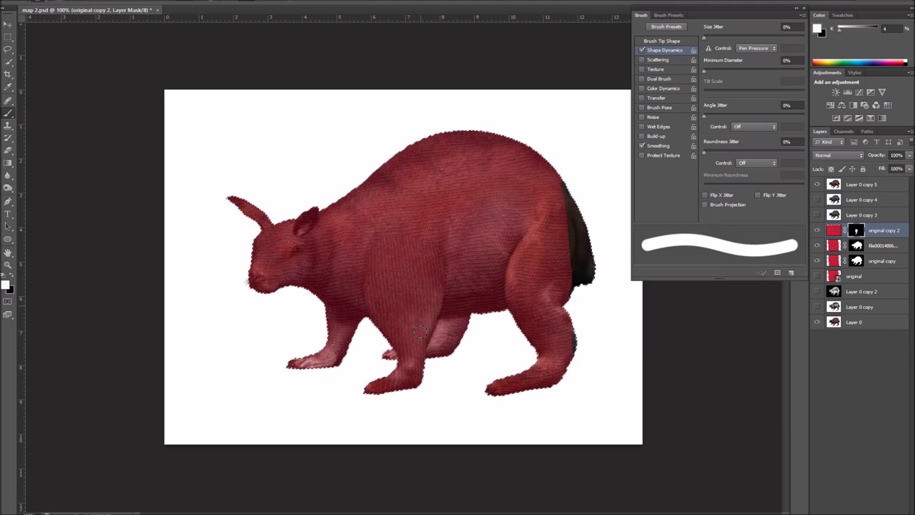
pyautogui.click(819, 185)
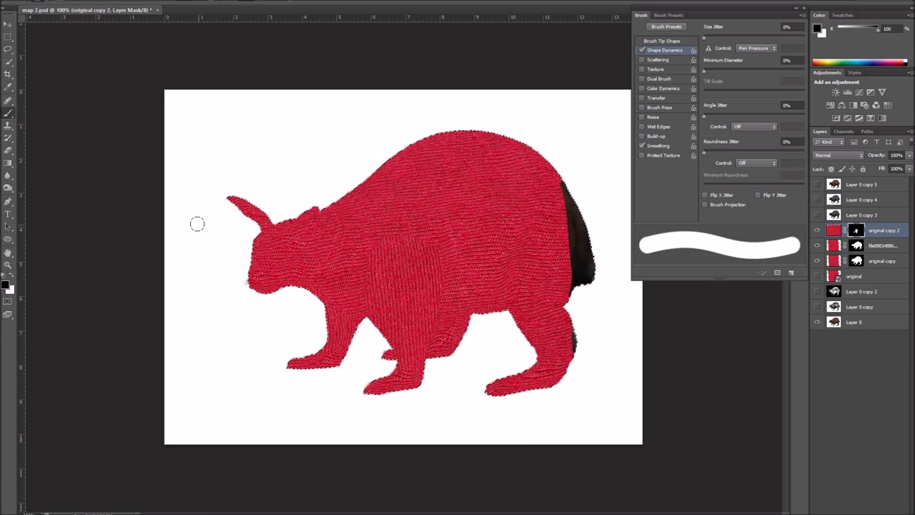
pyautogui.hotkey('ctrl', 'd')
# Give the leg layer a Multiply Outer Glow and a lower-opacity Inner Glow
pyautogui.doubleClick(894, 230)
pyautogui.click(630, 292)
pyautogui.click(757, 179)
pyautogui.click(742, 219)
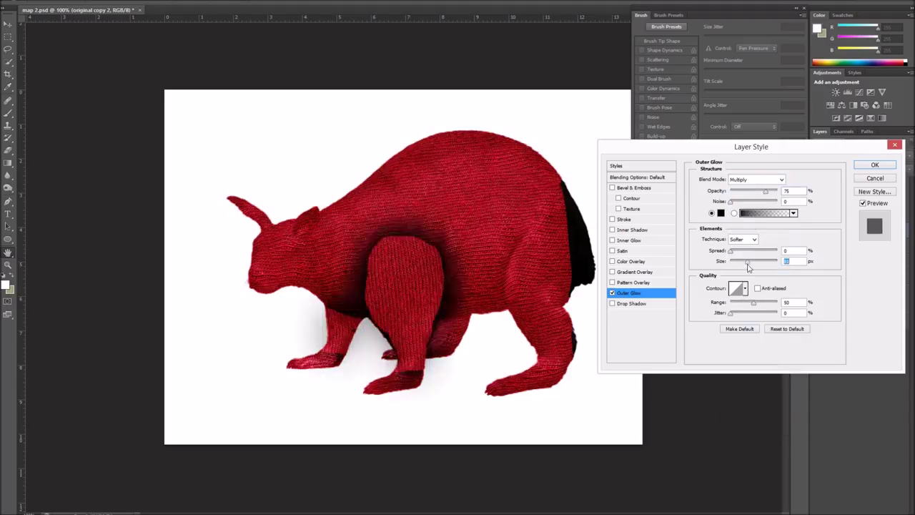
pyautogui.press('Return')
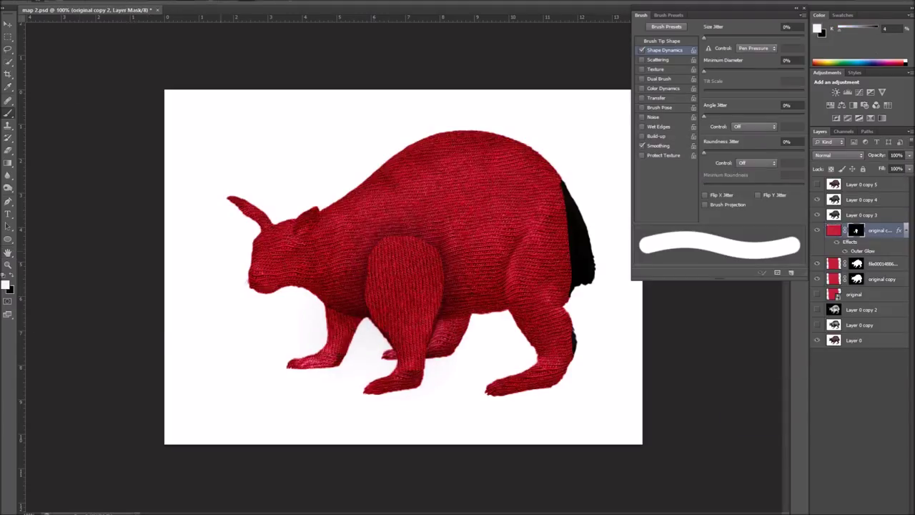
pyautogui.doubleClick(835, 231)
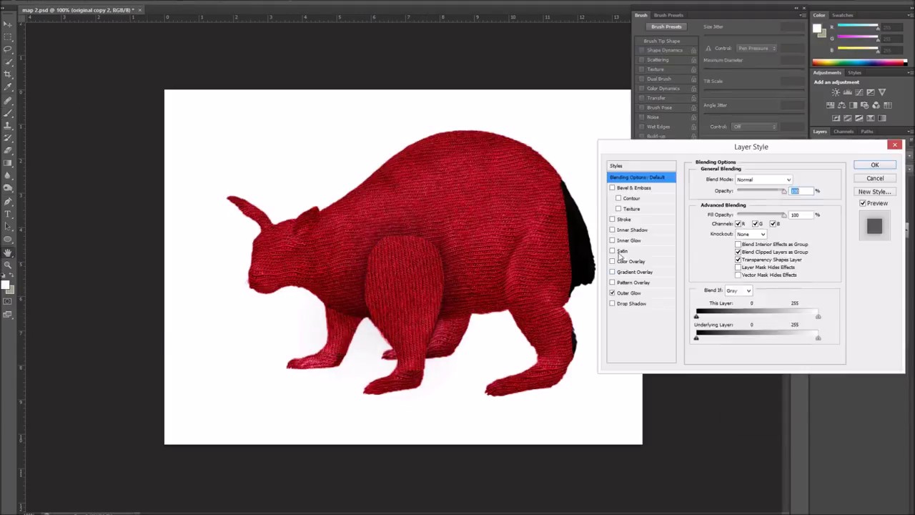
pyautogui.click(629, 240)
pyautogui.moveTo(766, 191); pyautogui.dragTo(739, 195)
# Confirm the leg styles and duplicate the leg layer as original copy 3
pyautogui.click(874, 166)
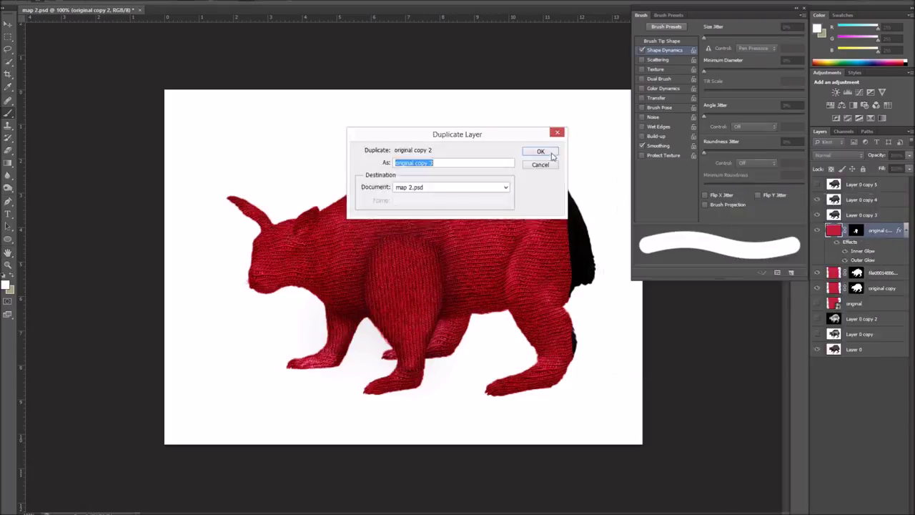
pyautogui.press('Return')
pyautogui.rightClick(879, 230)
pyautogui.click(794, 246)
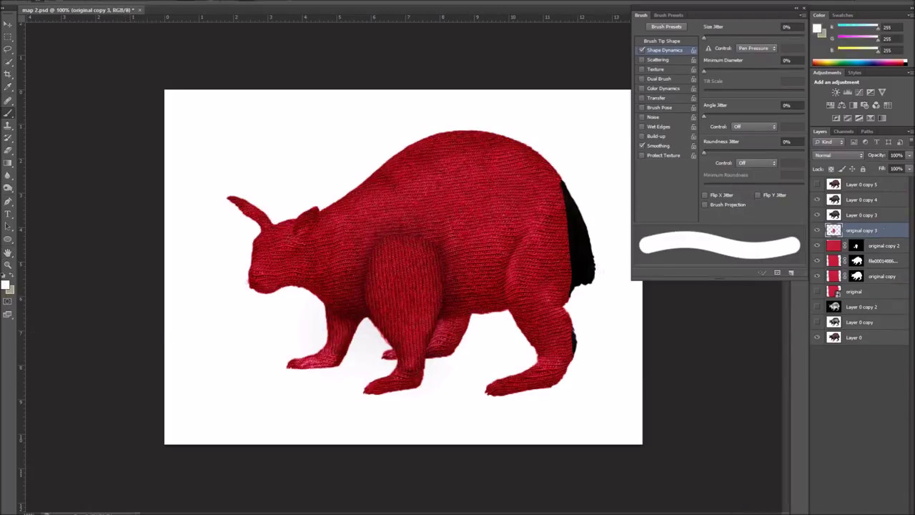
# Soften and shrink the brush, then merge the knit copy into original copy 2
pyautogui.rightClick(356, 330)
pyautogui.press('Return')
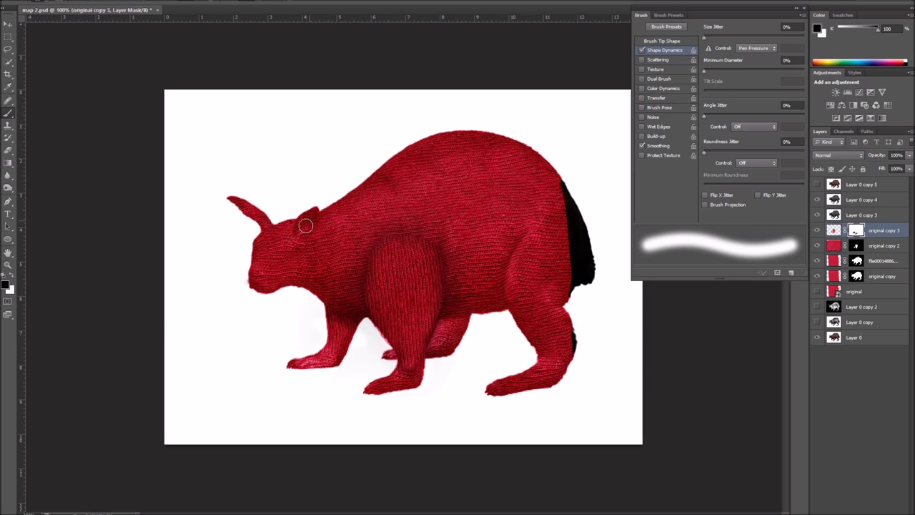
pyautogui.press('[')
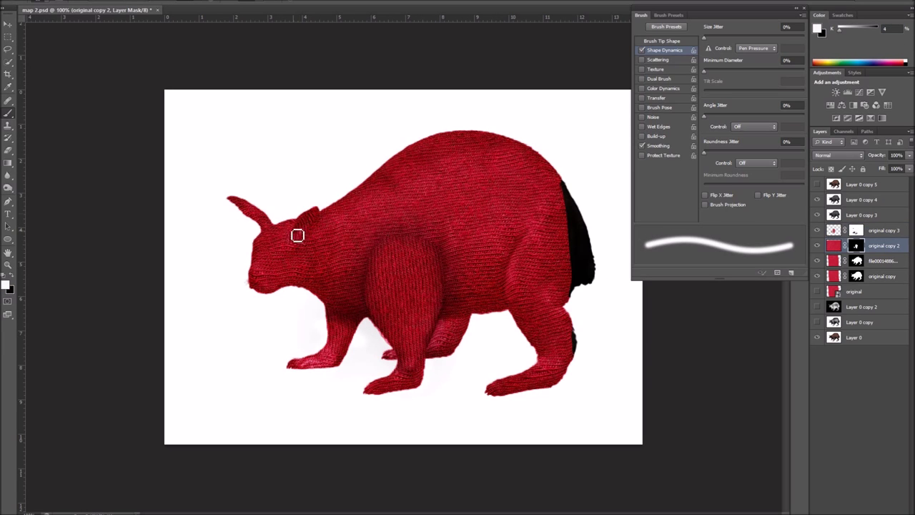
pyautogui.keyDown('shift'); pyautogui.click(893, 279); pyautogui.keyUp('shift')
pyautogui.hotkey('ctrl', 'e')
# Choose a grass-shaped brush with Transfer settings enabled
pyautogui.click(94, 87)
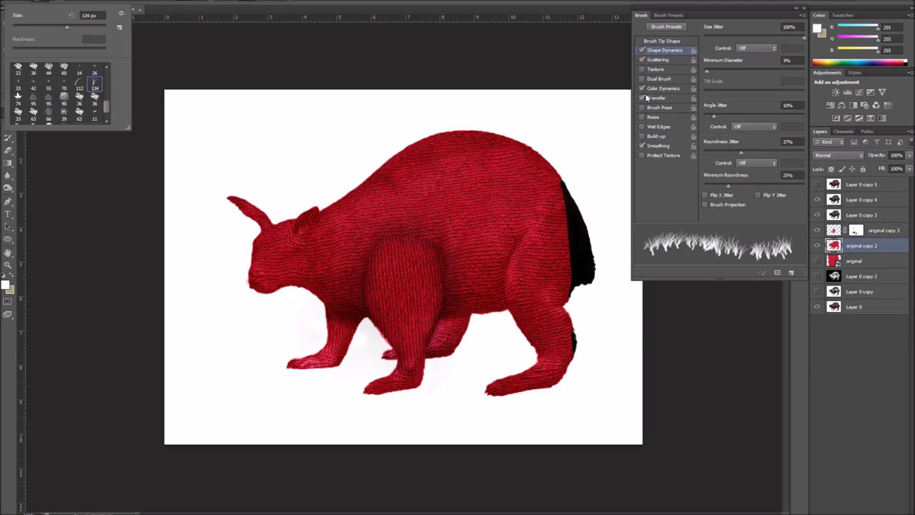
pyautogui.click(642, 97)
pyautogui.click(669, 41)
pyautogui.click(664, 98)
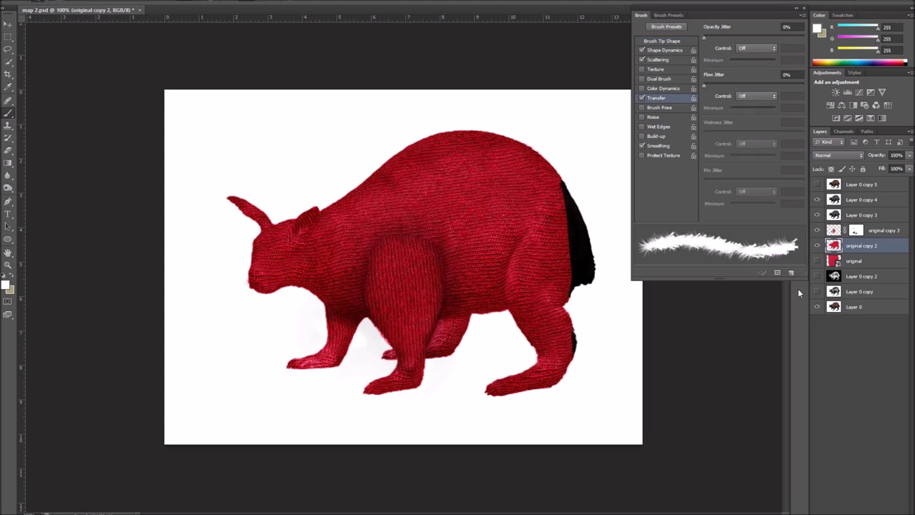
# Lasso the creature's rear and fill that mask area black to reveal brown fur
pyautogui.moveTo(547, 229); pyautogui.dragTo(510, 276)
pyautogui.hotkey('ctrl', 'z')
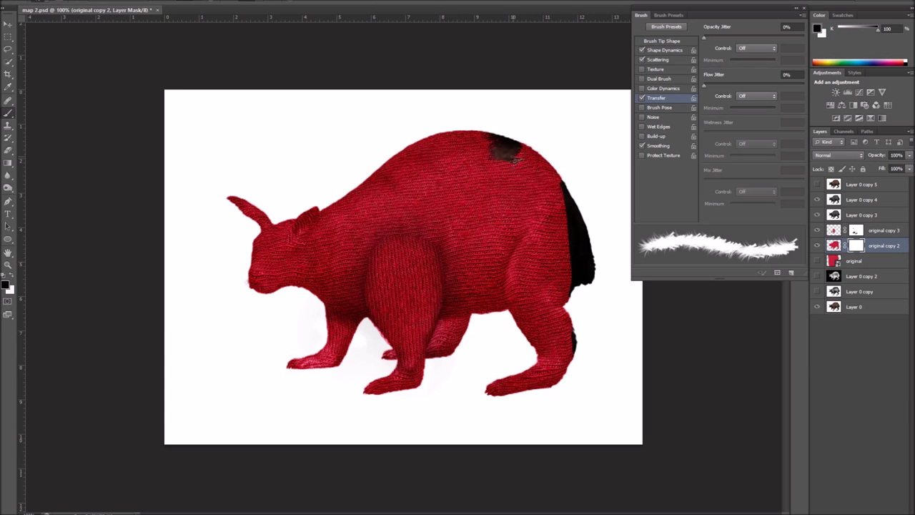
pyautogui.moveTo(535, 234); pyautogui.dragTo(529, 229)
pyautogui.hotkey('shift', 'BackSpace')
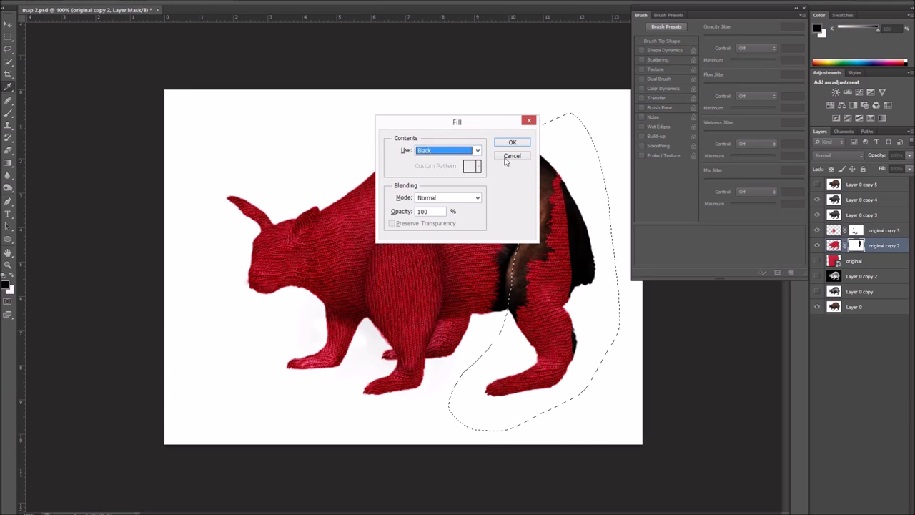
pyautogui.press('Return')
pyautogui.hotkey('ctrl', 'd')
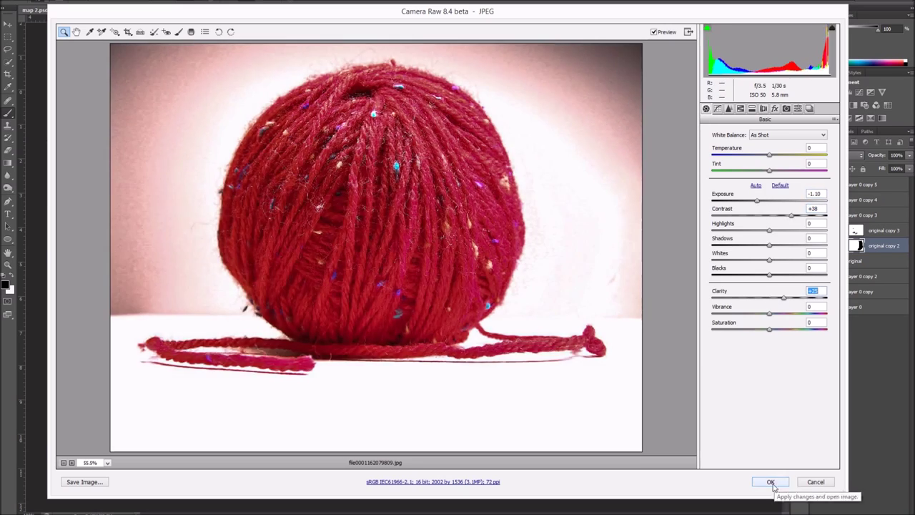
# Place the yarn ball photo, move its layer to the top and hide it
pyautogui.click(771, 482)
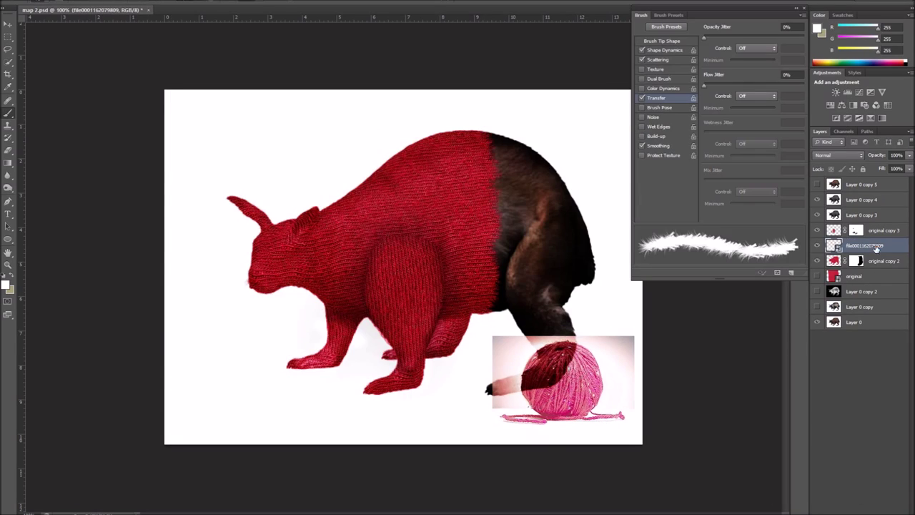
pyautogui.moveTo(854, 245); pyautogui.dragTo(854, 182)
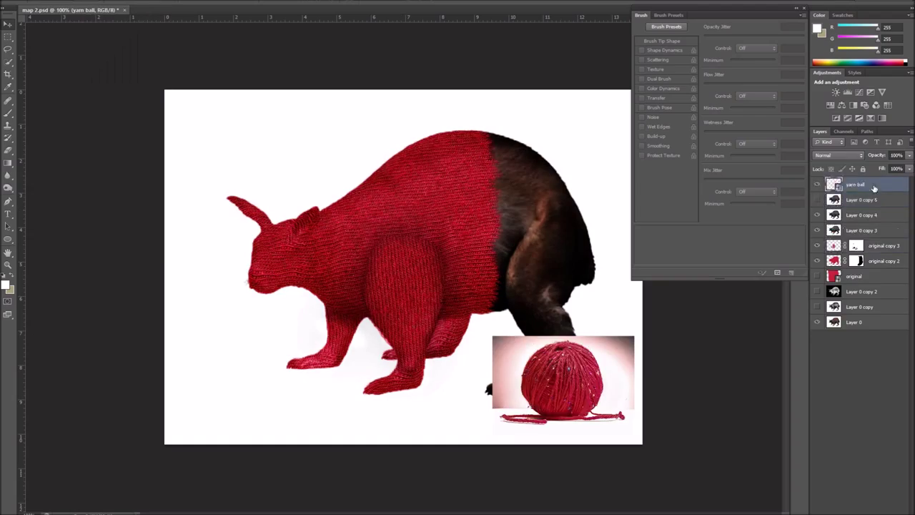
pyautogui.click(818, 185)
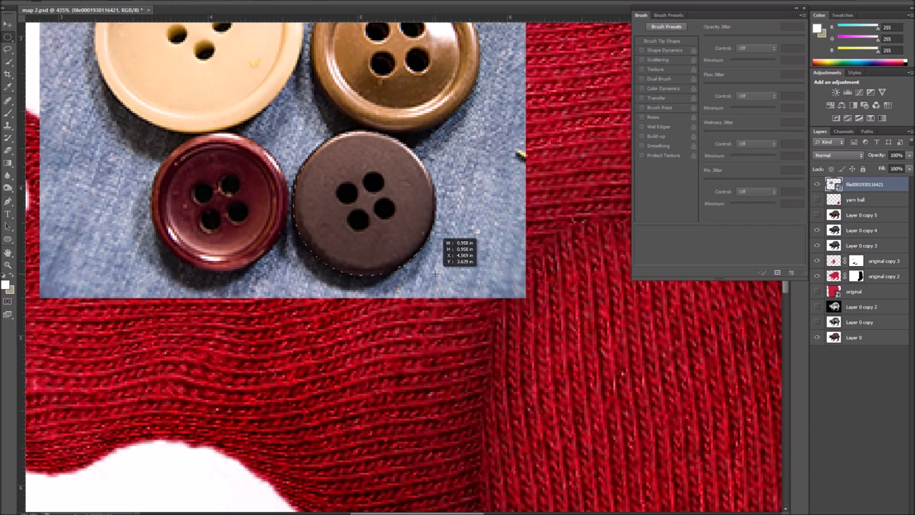
# Refine the button selection's edges and scale the button onto the eye
pyautogui.click(132, 2)
pyautogui.click(164, 76)
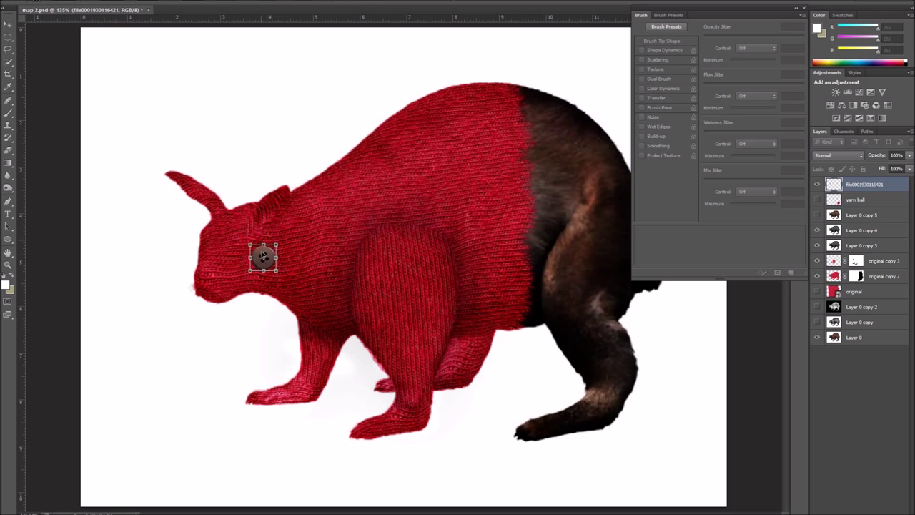
pyautogui.press('Return')
pyautogui.click(818, 185)
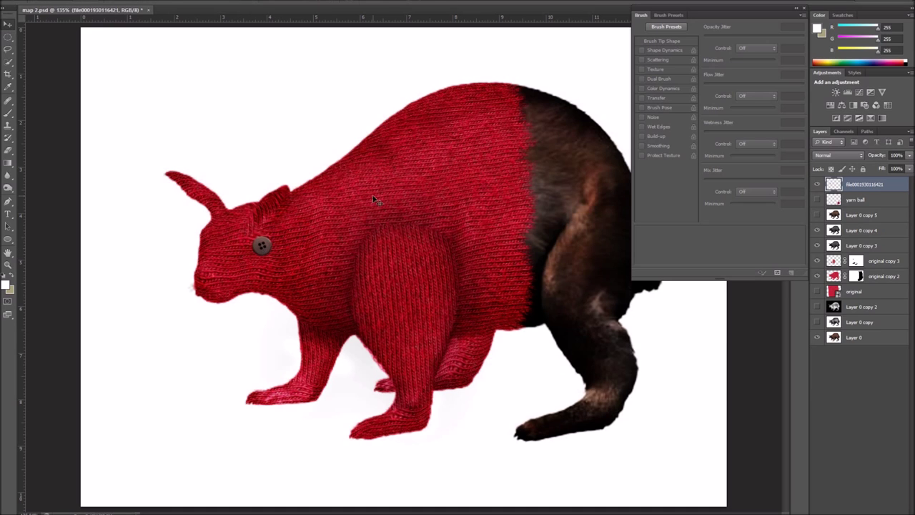
# Colourise the button blue with Hue/Saturation and add a Drop Shadow
pyautogui.click(193, 71)
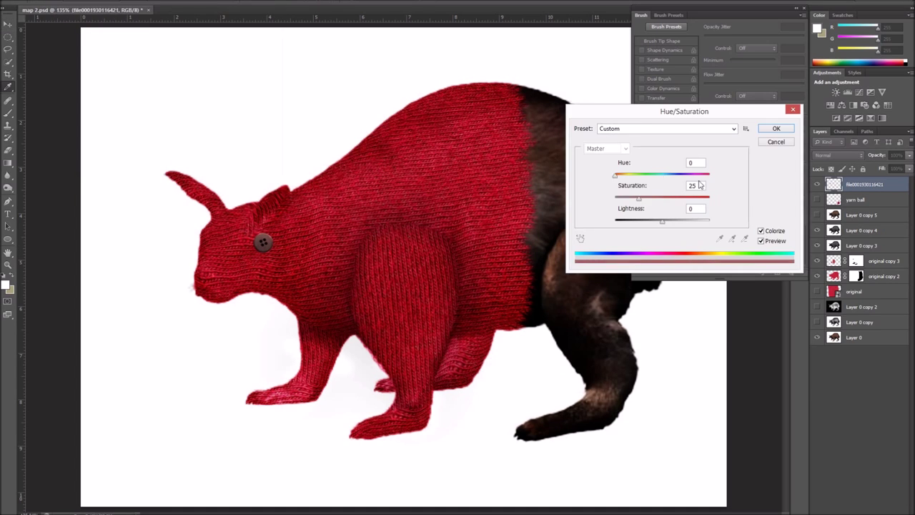
pyautogui.click(776, 128)
pyautogui.click(694, 213)
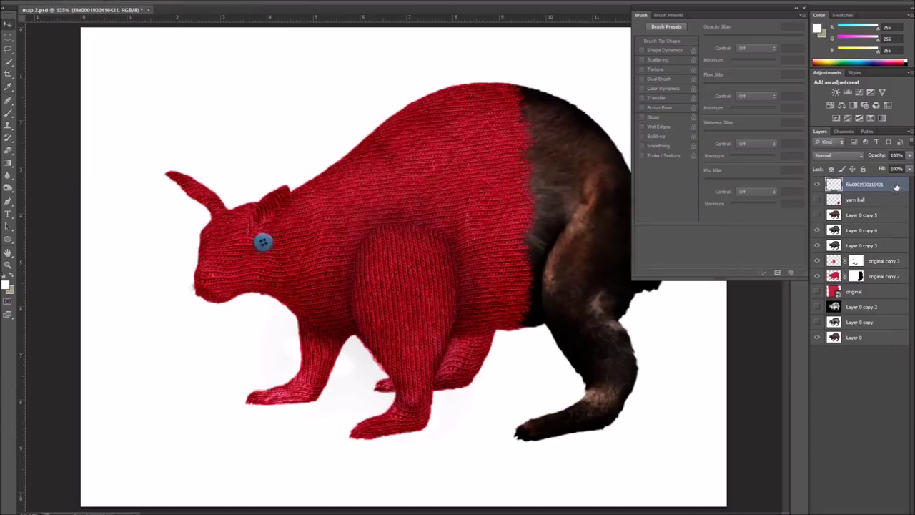
pyautogui.doubleClick(880, 184)
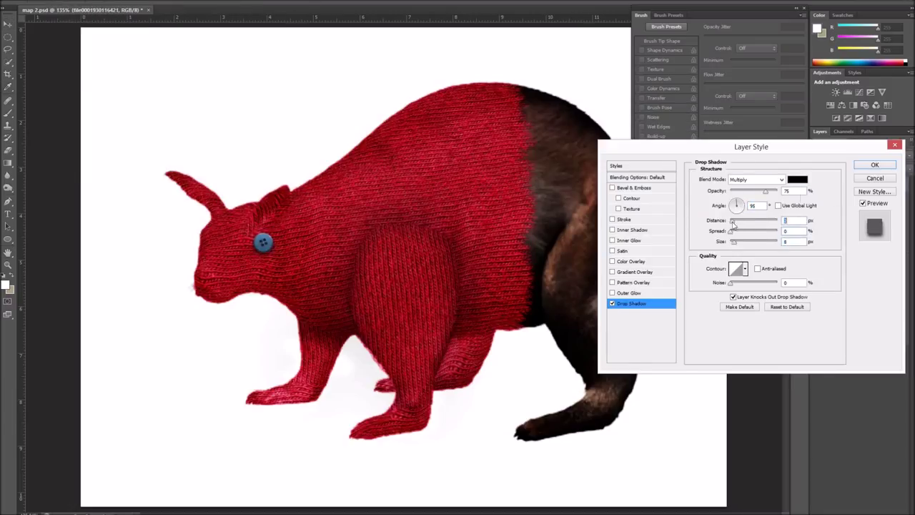
pyautogui.press('Return')
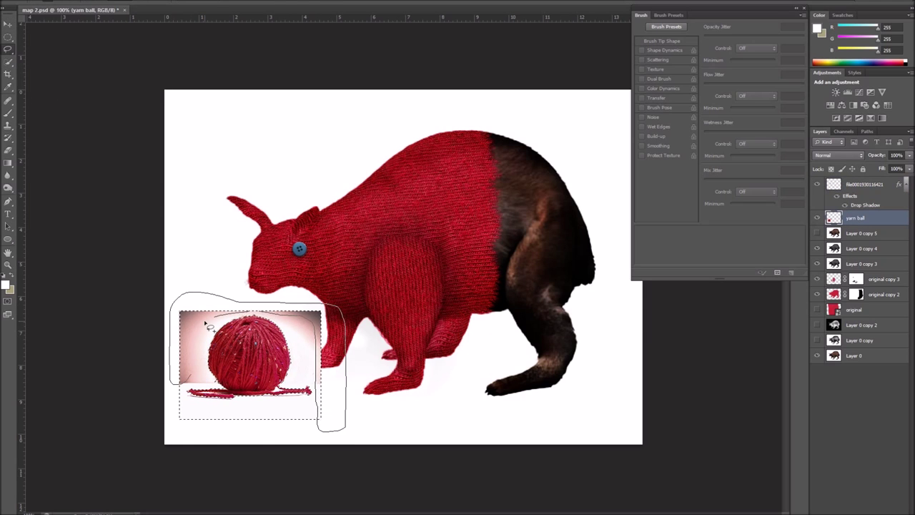
# Refine the yarn ball's edge with Smart Radius, mask it and move it lower left
pyautogui.hotkey('ctrl', 'alt', 'r')
pyautogui.click(593, 221)
pyautogui.press('Return')
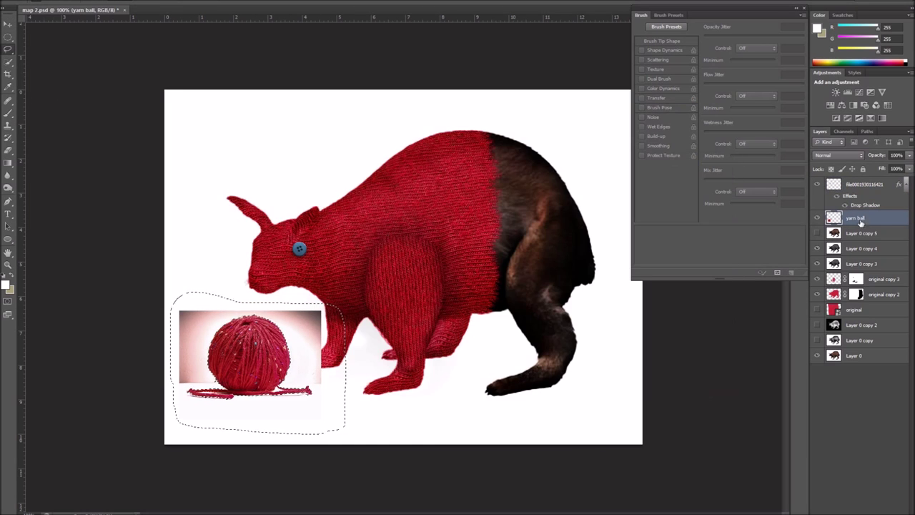
pyautogui.press('v')
pyautogui.moveTo(266, 365); pyautogui.dragTo(252, 362)
# Give the yarn ball a deep red Color Overlay in Hue blend mode
pyautogui.doubleClick(894, 217)
pyautogui.click(634, 262)
pyautogui.click(797, 179)
pyautogui.click(817, 112)
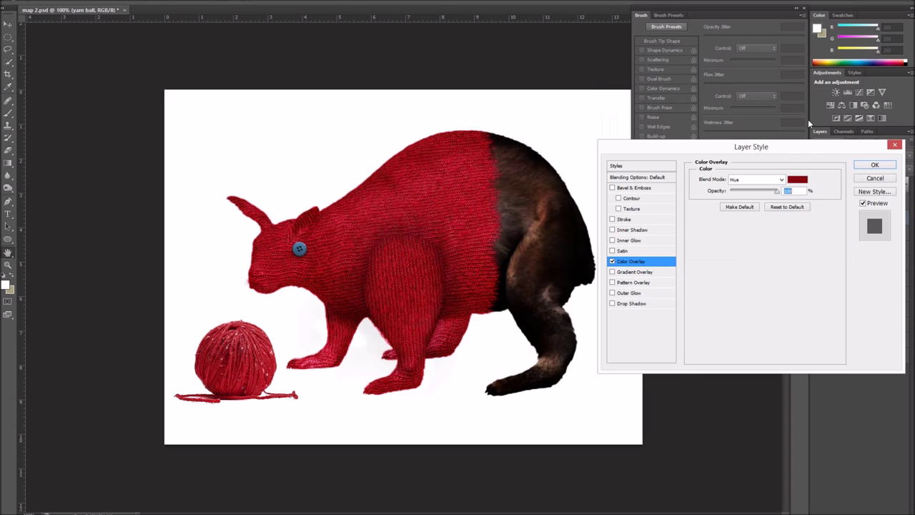
pyautogui.click(875, 167)
# Pick a yarn-red foreground and paint the thread from ball to tail on a new layer
pyautogui.press('b')
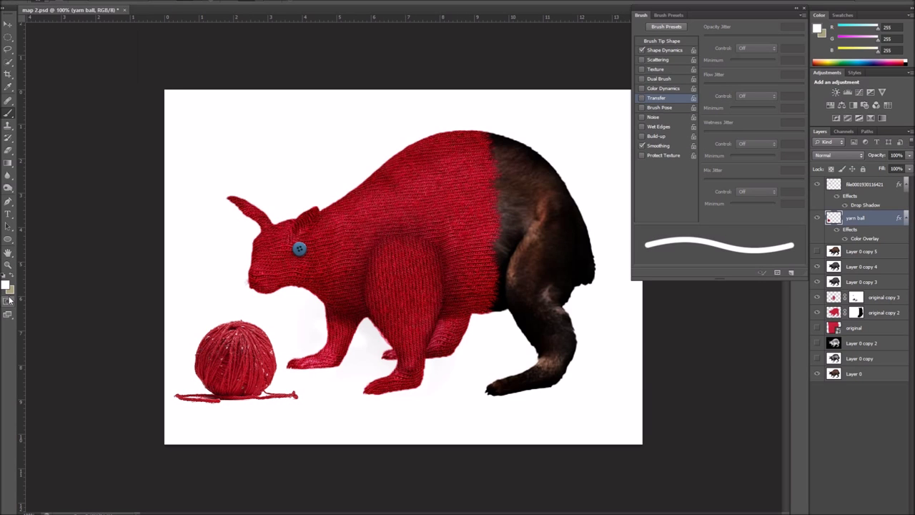
pyautogui.click(6, 285)
pyautogui.click(273, 393)
pyautogui.press('Return')
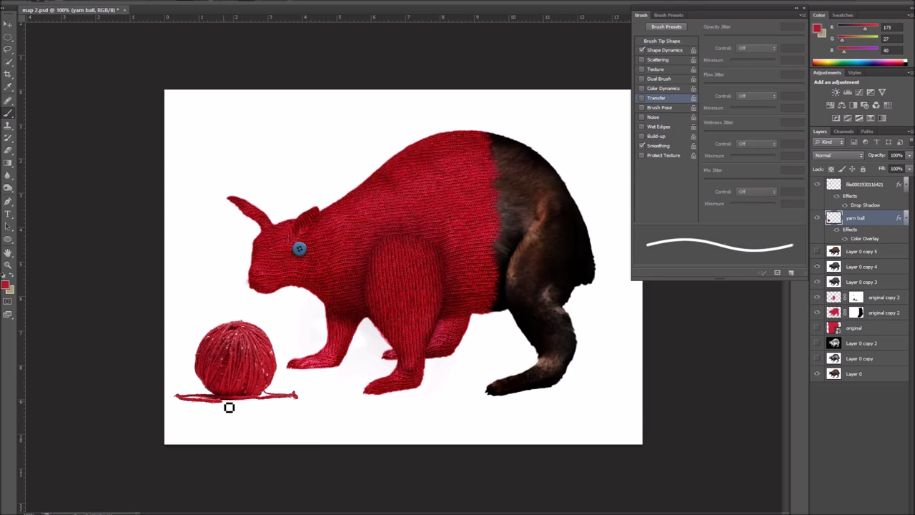
pyautogui.hotkey('ctrl', 'z')
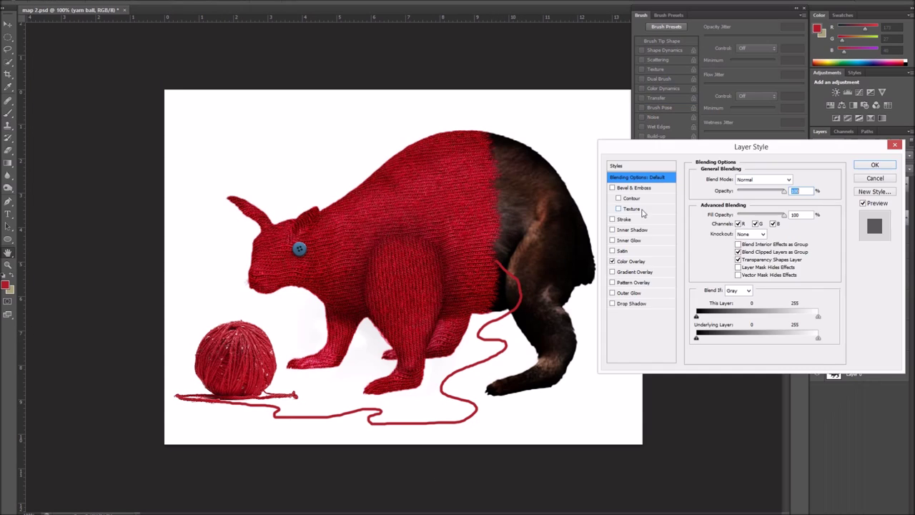
pyautogui.hotkey('ctrl', 'z')
pyautogui.hotkey('ctrl', 'shift', 'alt', 'n')
pyautogui.moveTo(545, 326); pyautogui.dragTo(501, 243)
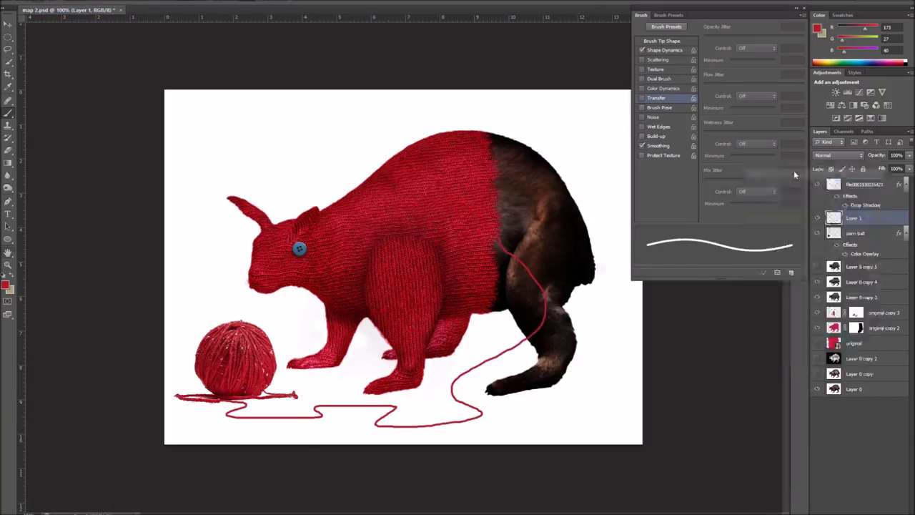
# Add layer styles to the thread, including a drop shadow and texture
pyautogui.doubleClick(880, 218)
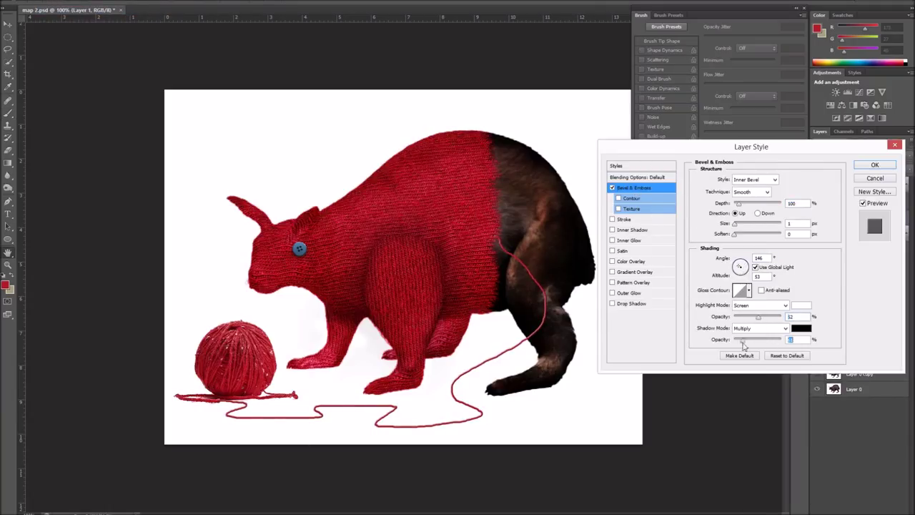
pyautogui.click(631, 304)
pyautogui.click(623, 210)
pyautogui.click(746, 189)
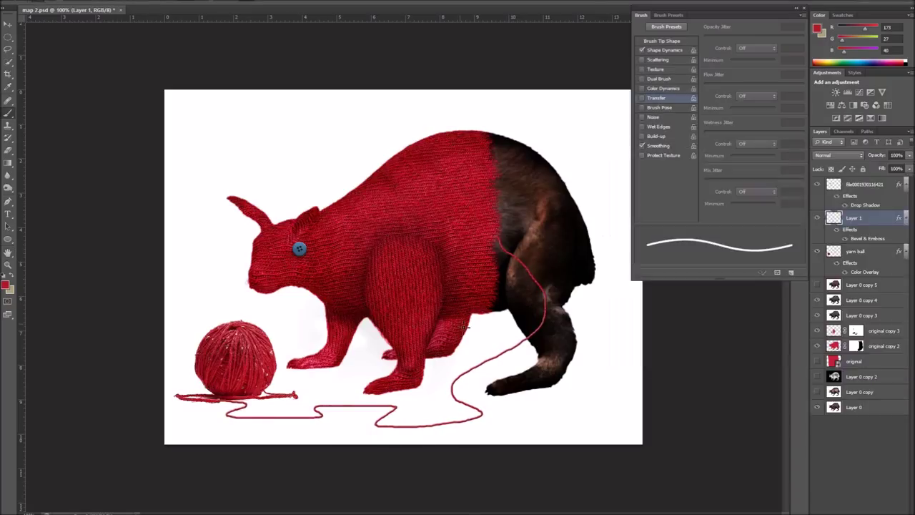
# Enlarge the canvas to a square and fill the new background layer white
pyautogui.hotkey('ctrl', 'alt', 'c')
pyautogui.press('Return')
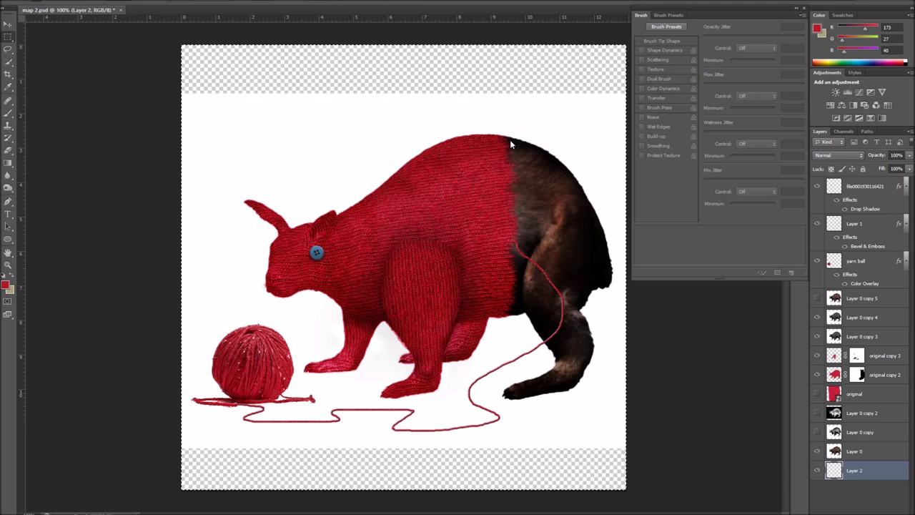
pyautogui.hotkey('ctrl', 'BackSpace')
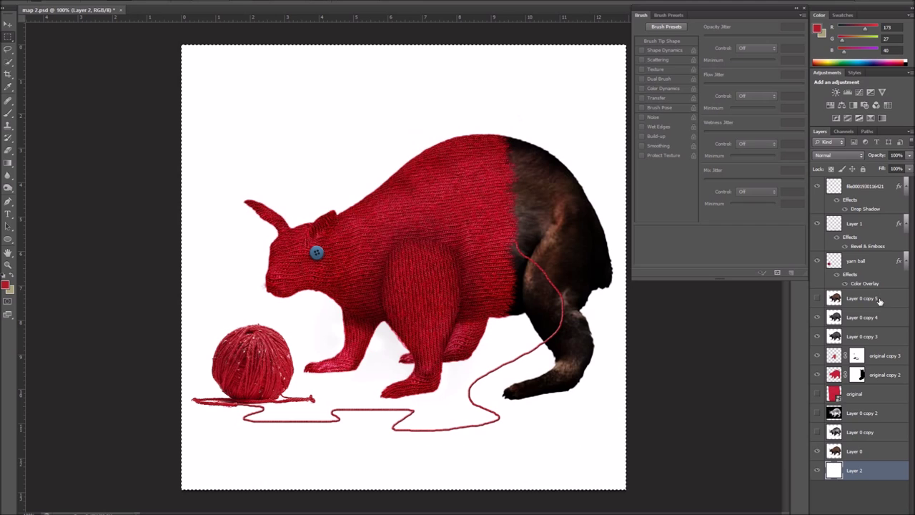
# Duplicate the knit layer as original copy 4 with a Multiply Inner Glow
pyautogui.hotkey('ctrl', 'j')
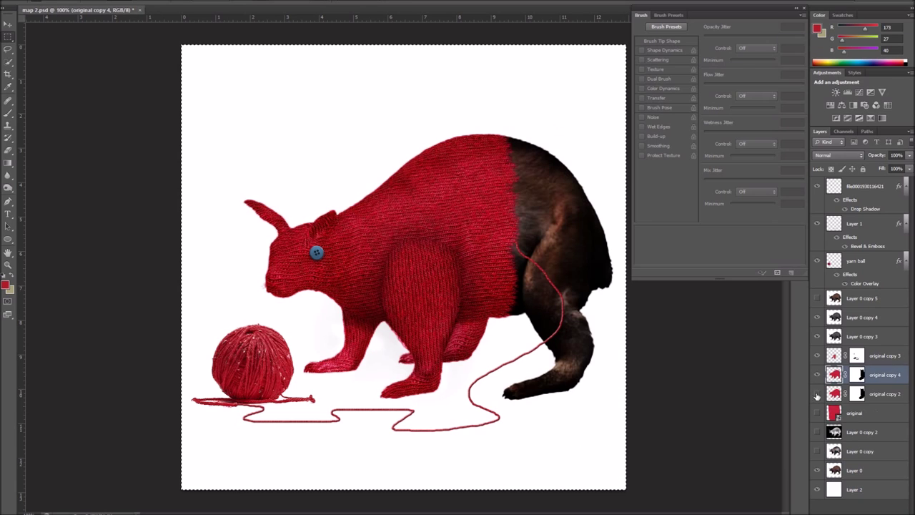
pyautogui.doubleClick(873, 375)
pyautogui.click(630, 240)
pyautogui.click(757, 180)
pyautogui.click(751, 208)
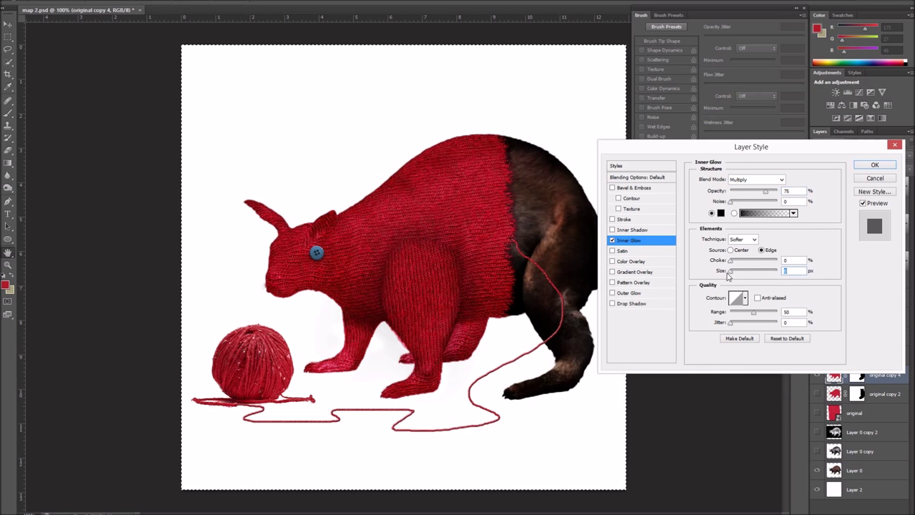
pyautogui.click(754, 243)
pyautogui.press('Return')
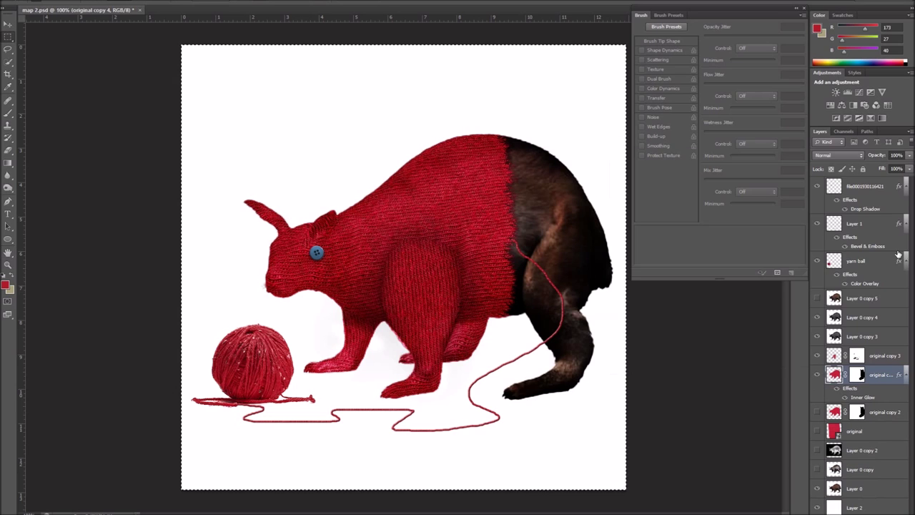
# Clear original copy 4's effects, give it a black layer mask, and enlarge the brush
pyautogui.doubleClick(885, 378)
pyautogui.rightClick(886, 378)
pyautogui.click(777, 189)
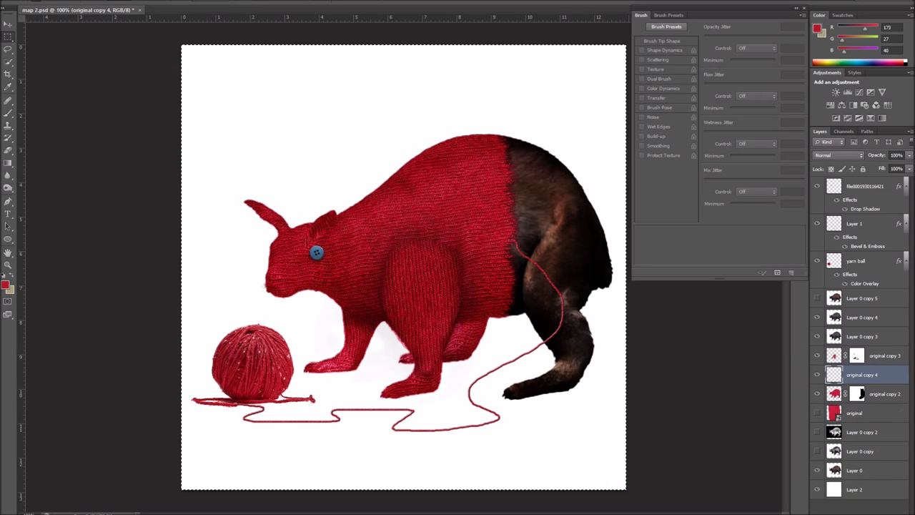
pyautogui.click(857, 375)
pyautogui.hotkey('ctrl', 'BackSpace')
pyautogui.press('b')
pyautogui.press(']')
pyautogui.press(']')
pyautogui.press(']')
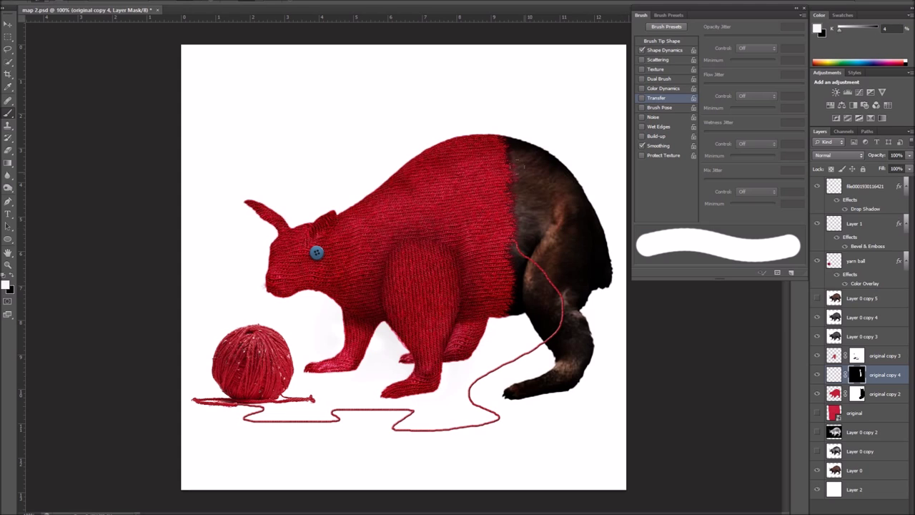
# Remove the original copy 2 layer and make the original copy 4 mask white
pyautogui.hotkey('alt', 'BackSpace')
pyautogui.press('x')
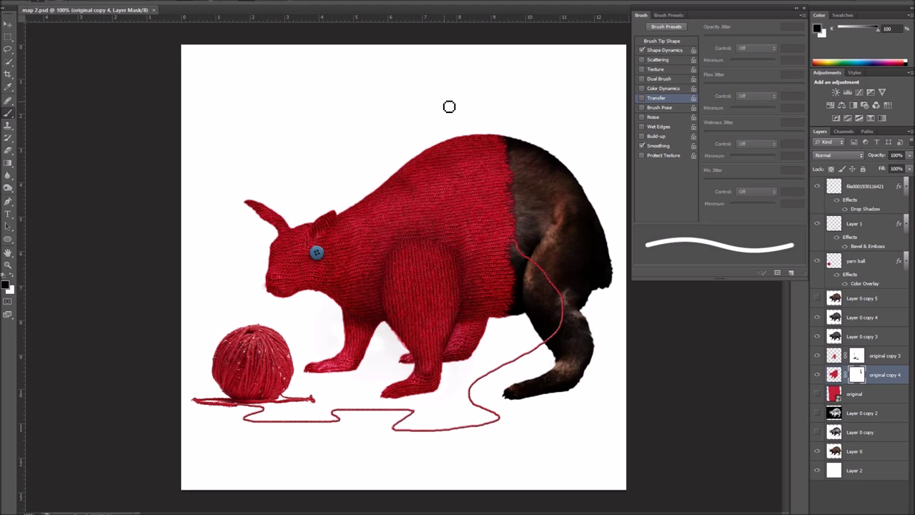
pyautogui.press('z')
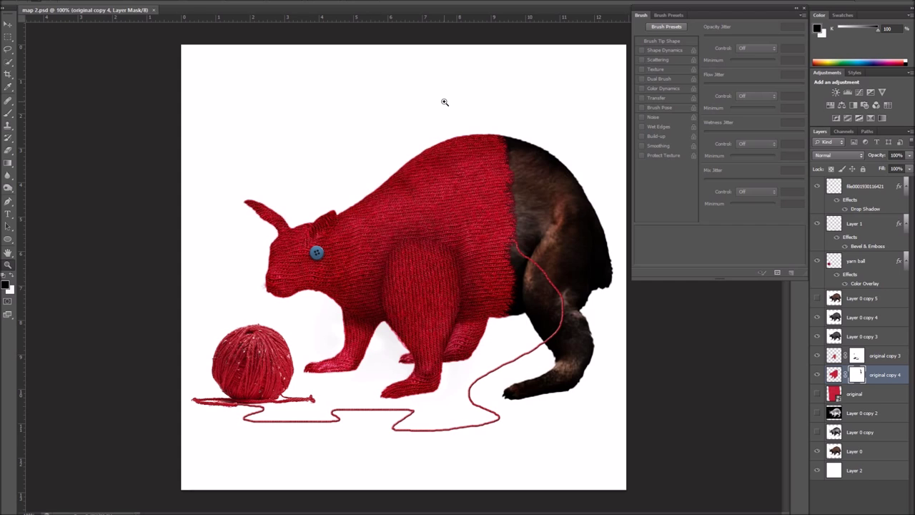